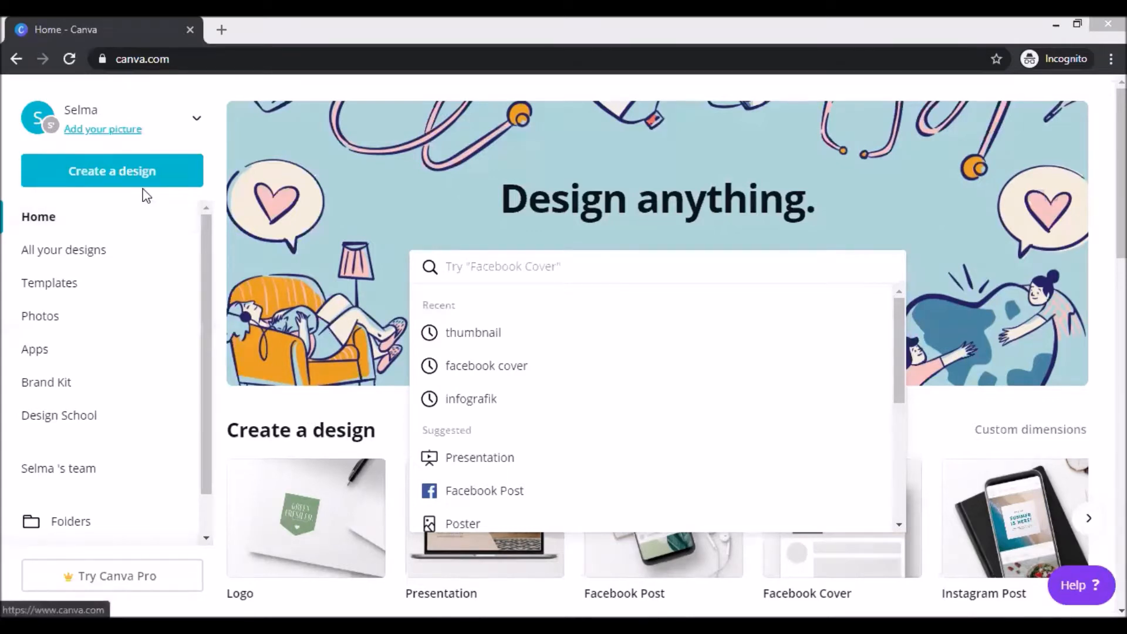
- Create a new Logo design and apply the blue Only Beauteous crown template from the Fashion Logo category
{"action": "left_click", "coordinate": [156, 172]}
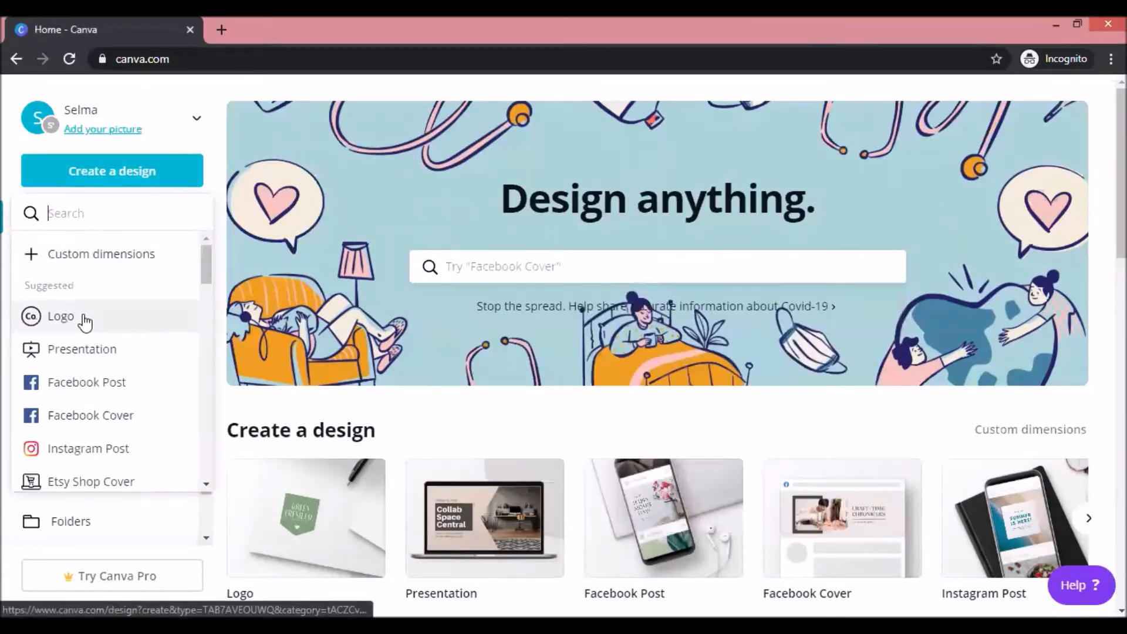
{"action": "left_click", "coordinate": [83, 316]}
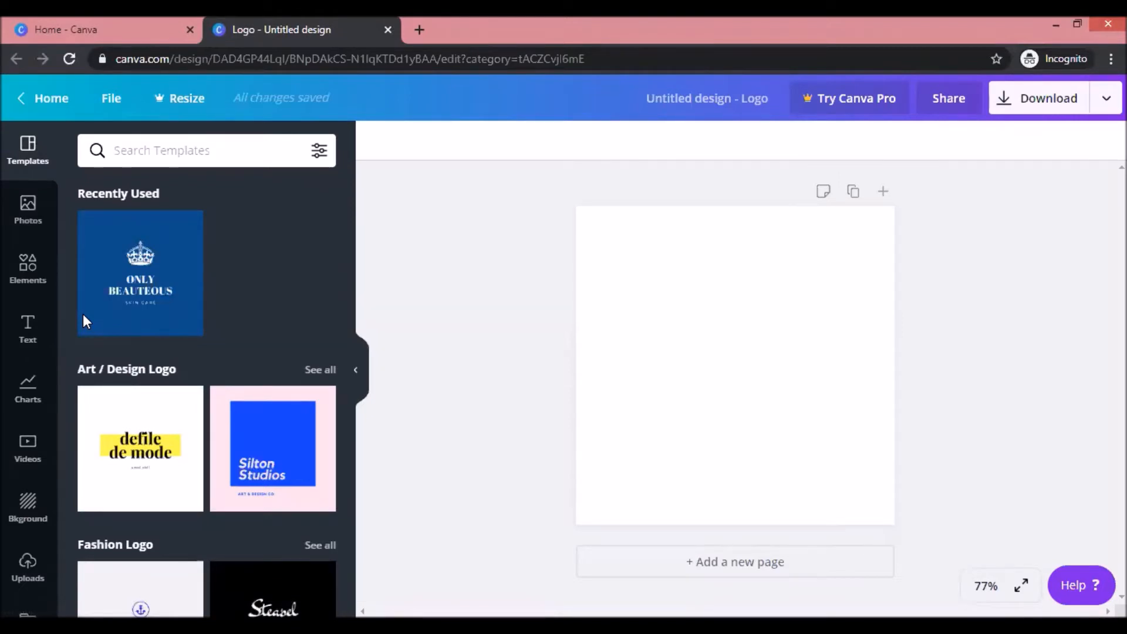
{"action": "mouse_move", "coordinate": [113, 293]}
{"action": "left_click_drag", "start_coordinate": [350, 204], "coordinate": [348, 276]}
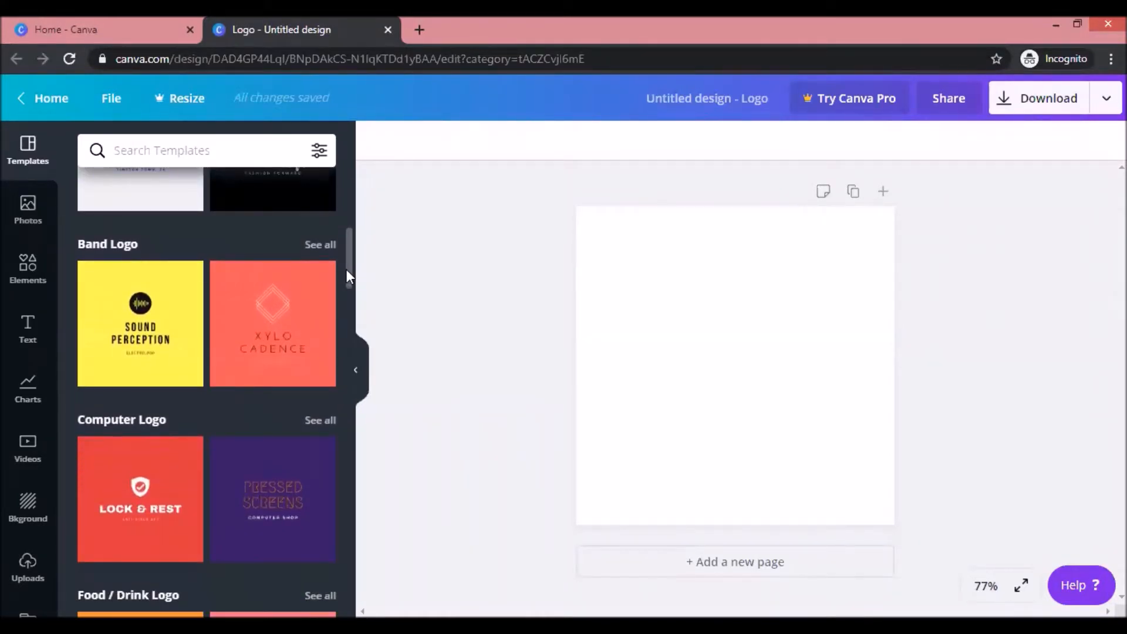
{"action": "left_click_drag", "start_coordinate": [347, 270], "coordinate": [346, 219]}
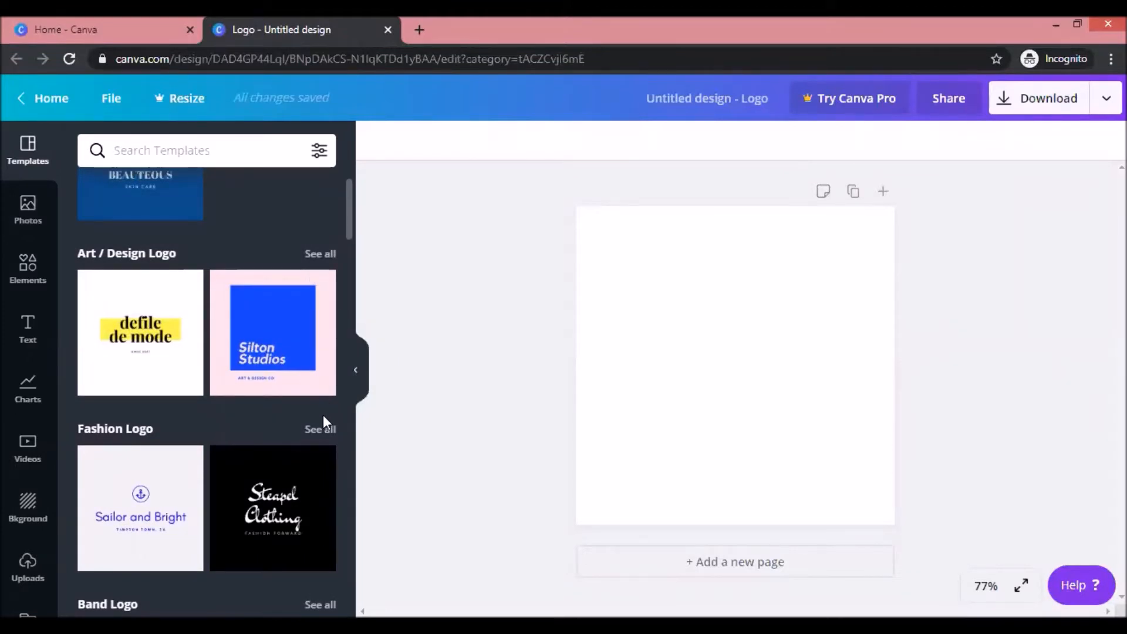
{"action": "left_click", "coordinate": [320, 429]}
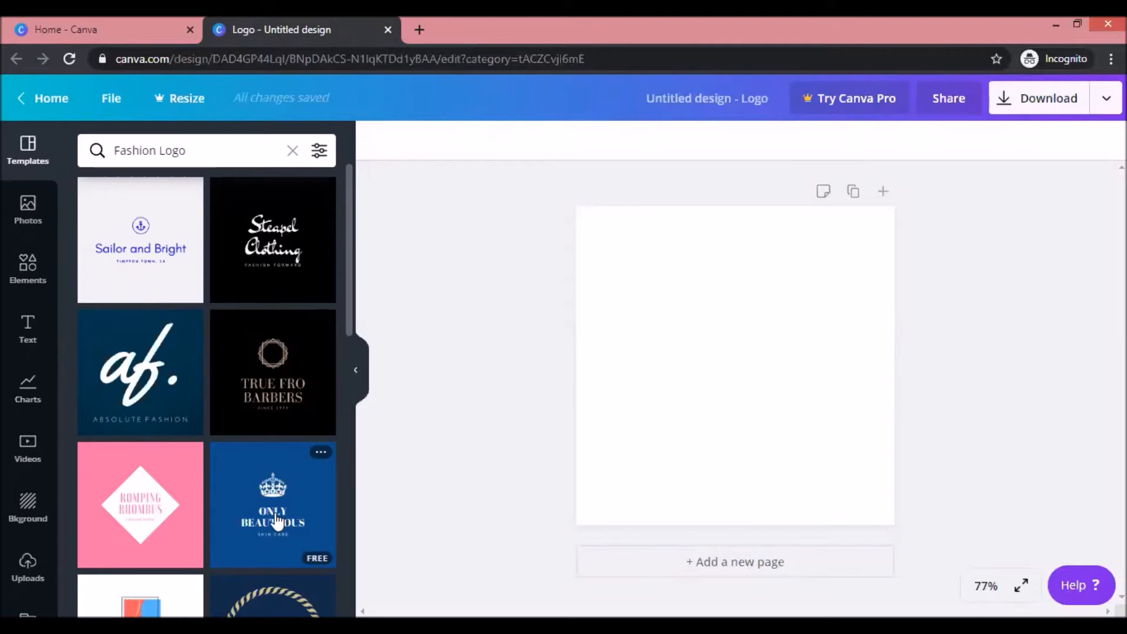
{"action": "left_click", "coordinate": [268, 483]}
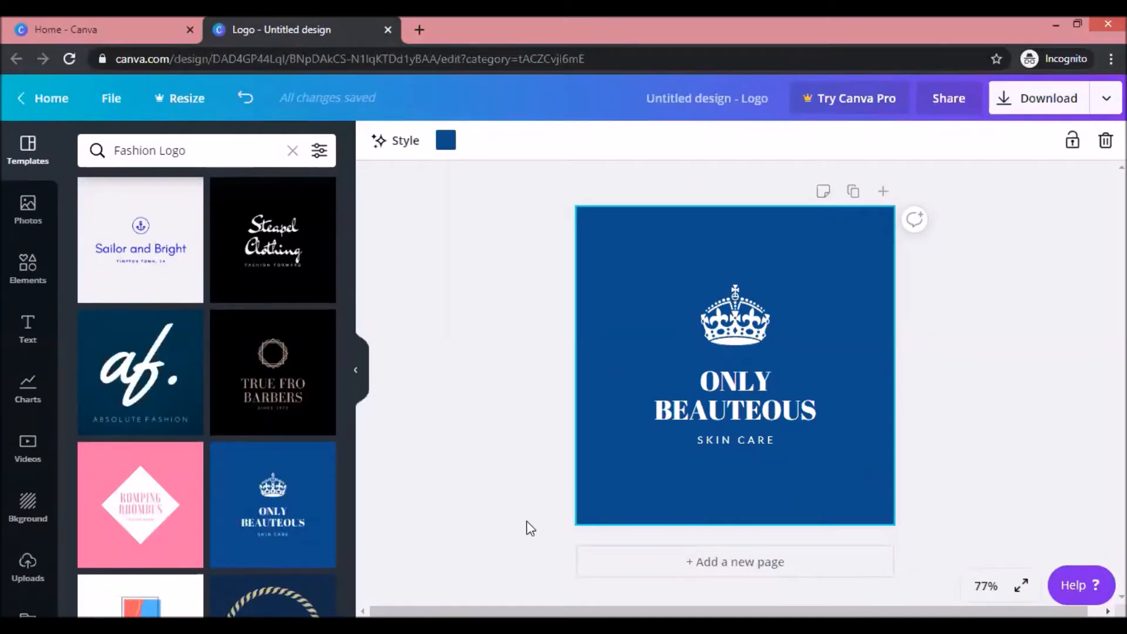
- Replace the template's large heading text with KRALJEVINA
{"action": "left_click", "coordinate": [766, 408]}
{"action": "left_click", "coordinate": [735, 404]}
{"action": "left_click", "coordinate": [706, 382]}
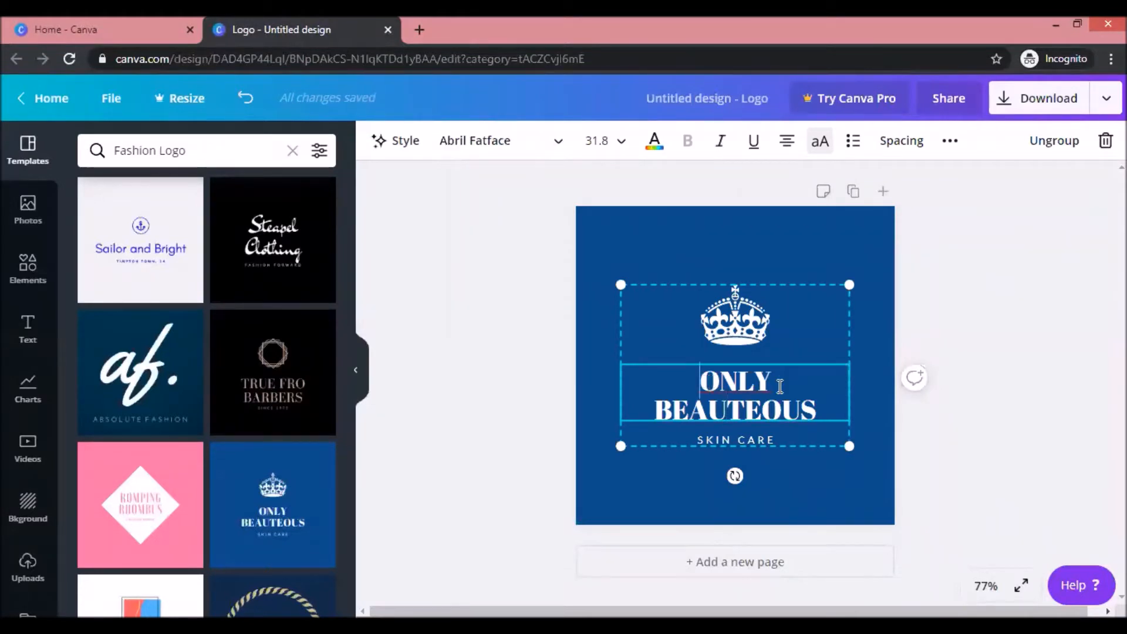
{"action": "key", "text": "ctrl+a"}
{"action": "type", "text": "KRALJEVINA"}
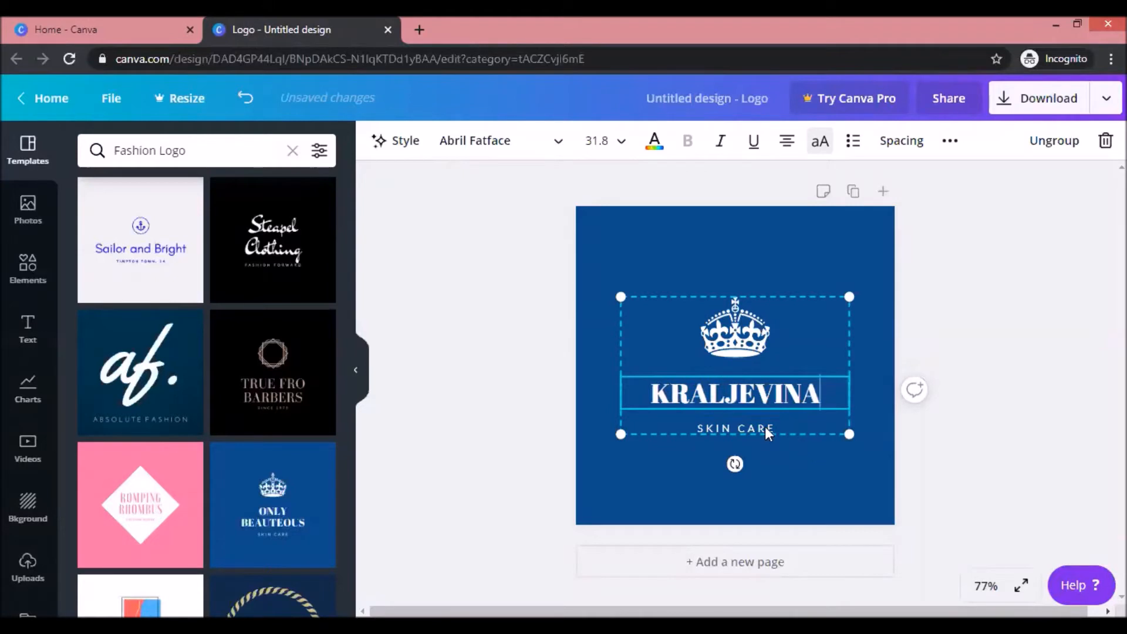
- Replace the small SKIN CARE tagline below the heading with KRALJEVINA
{"action": "left_click", "coordinate": [766, 426]}
{"action": "key", "text": "ctrl+a"}
{"action": "type", "text": "KRALJEVINA"}
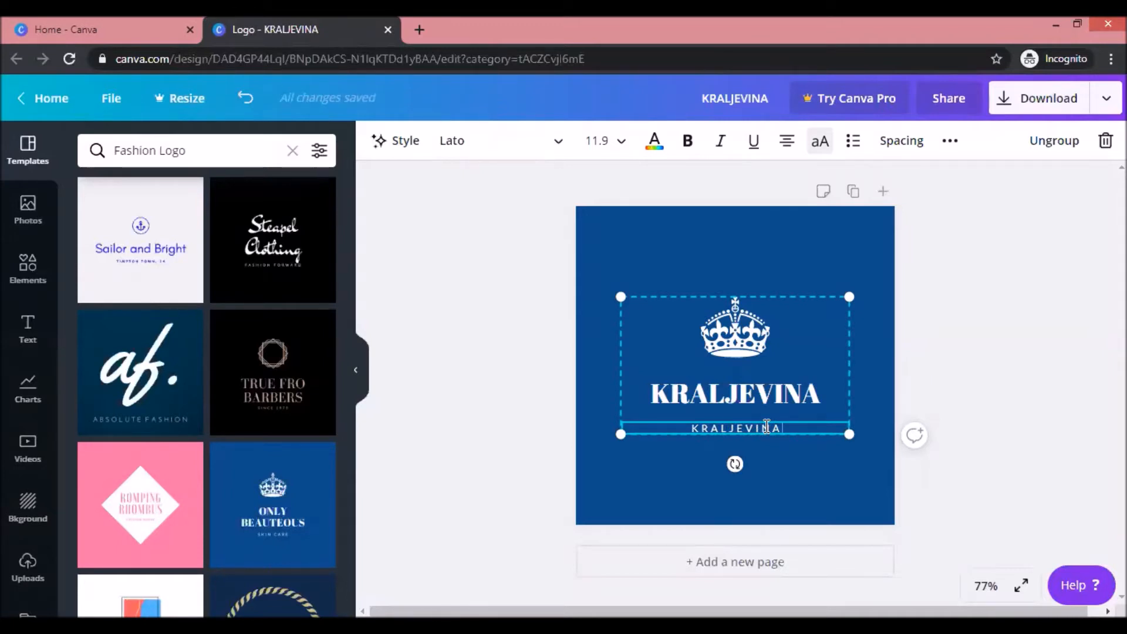
- Change the font of the large KRALJEVINA heading to Lato
{"action": "left_click", "coordinate": [715, 392]}
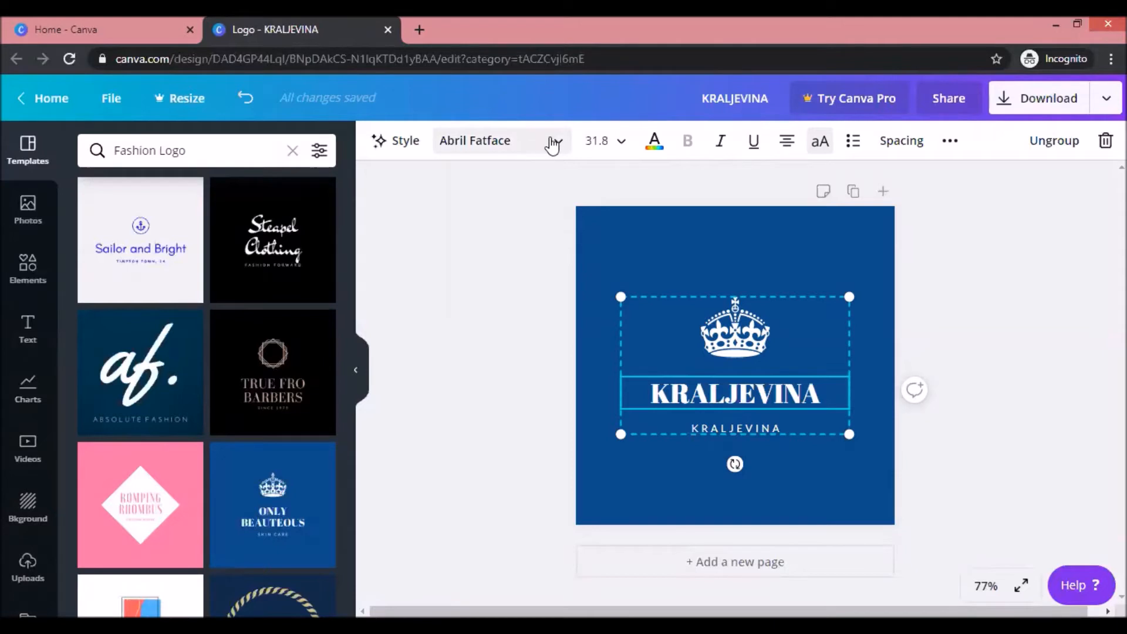
{"action": "left_click", "coordinate": [509, 152]}
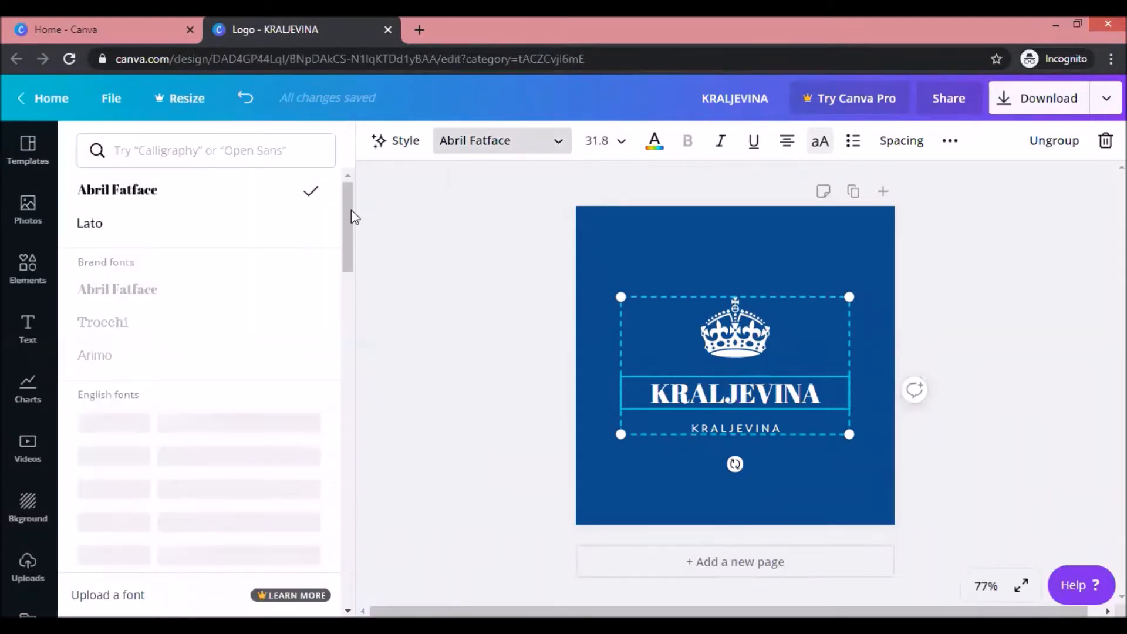
{"action": "left_click", "coordinate": [234, 222]}
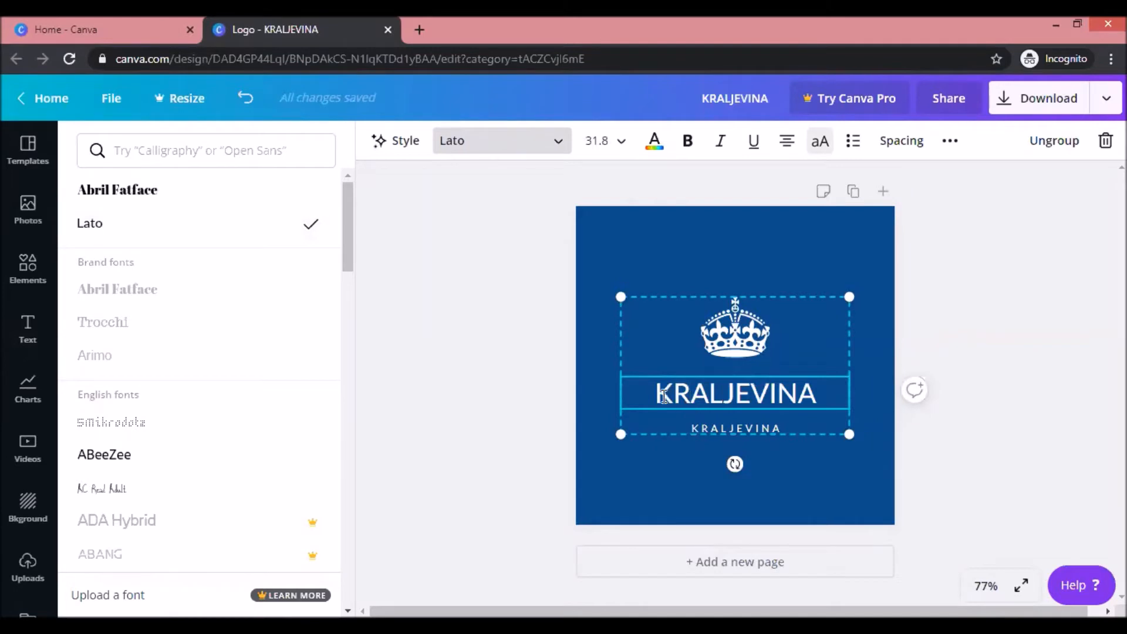
- Toggle bold, italic and underline on and off for the large KRALJEVINA heading
{"action": "left_click_drag", "start_coordinate": [654, 394], "coordinate": [817, 394]}
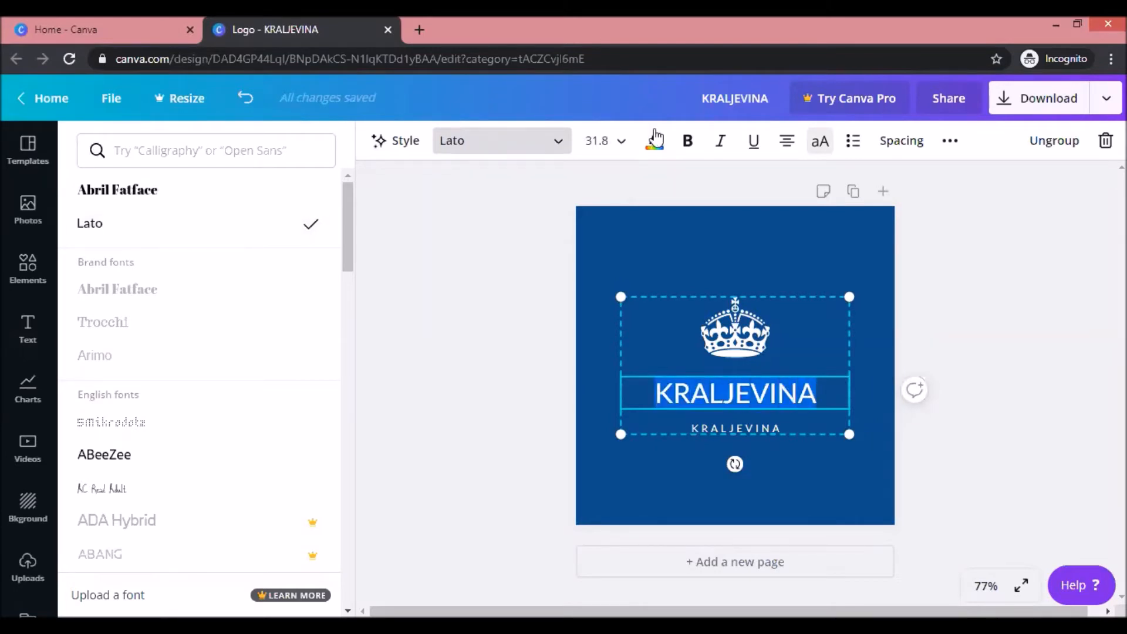
{"action": "left_click", "coordinate": [687, 141]}
{"action": "left_click", "coordinate": [720, 145]}
{"action": "left_click", "coordinate": [754, 144]}
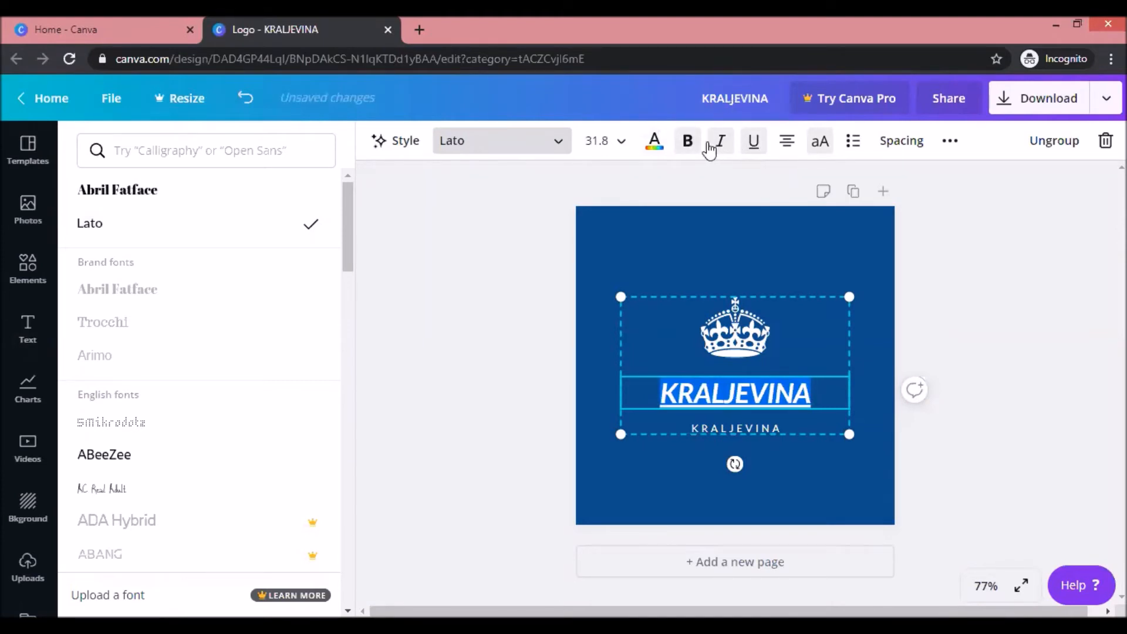
{"action": "left_click", "coordinate": [754, 142]}
{"action": "left_click", "coordinate": [721, 142]}
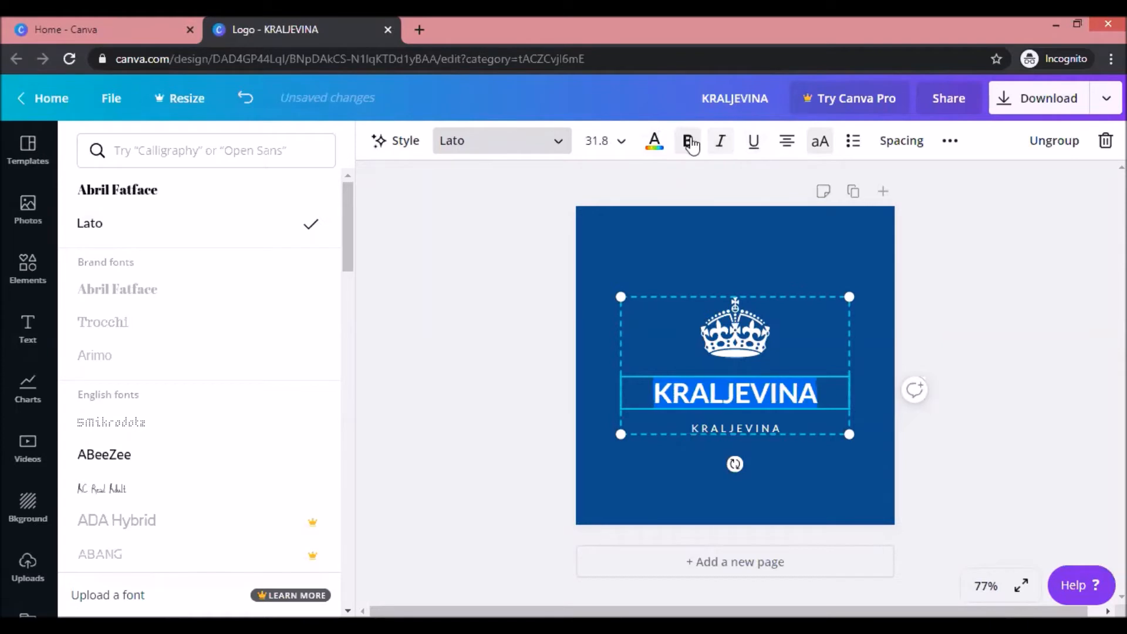
{"action": "left_click", "coordinate": [688, 142]}
{"action": "left_click", "coordinate": [736, 401]}
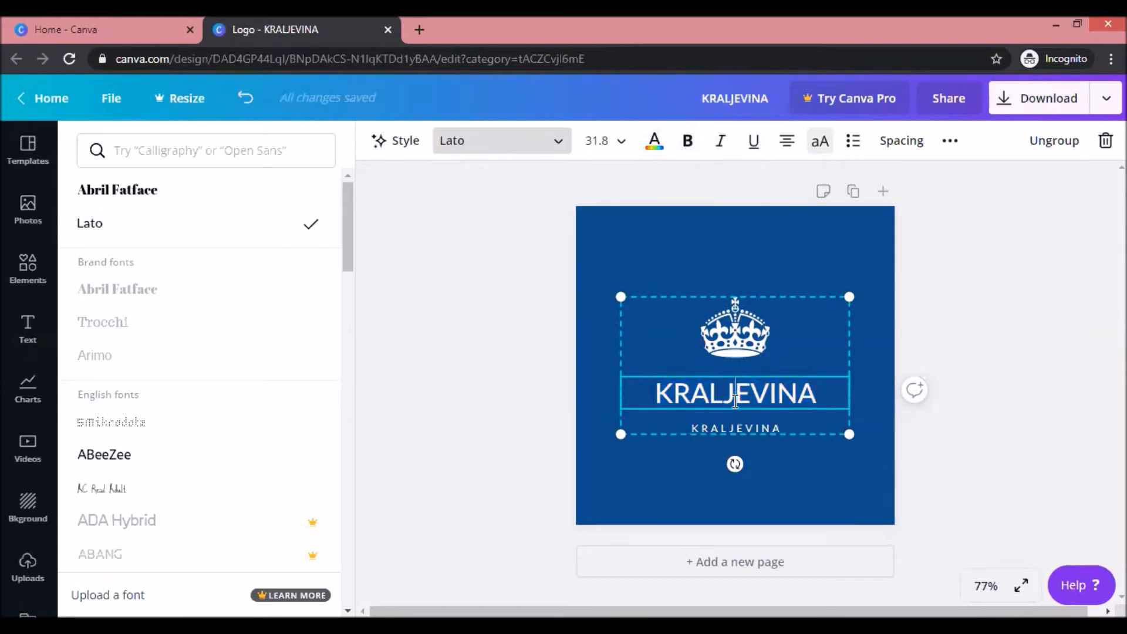
- Cycle the large heading's text alignment from left-aligned back to centered
{"action": "left_click_drag", "start_coordinate": [818, 393], "coordinate": [660, 387]}
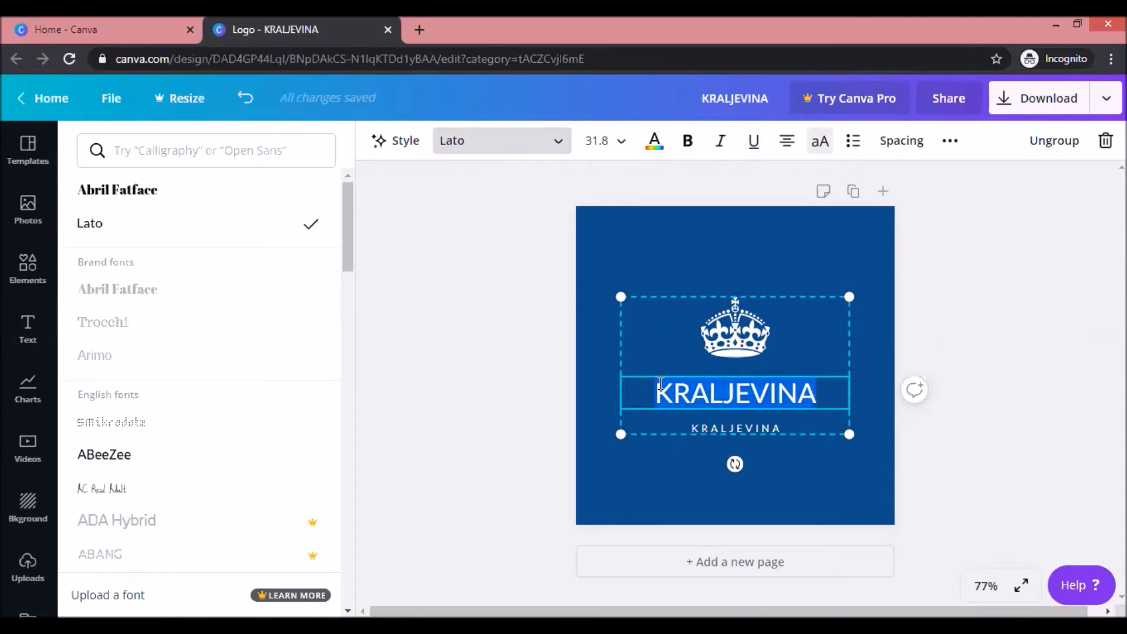
{"action": "left_click", "coordinate": [788, 144]}
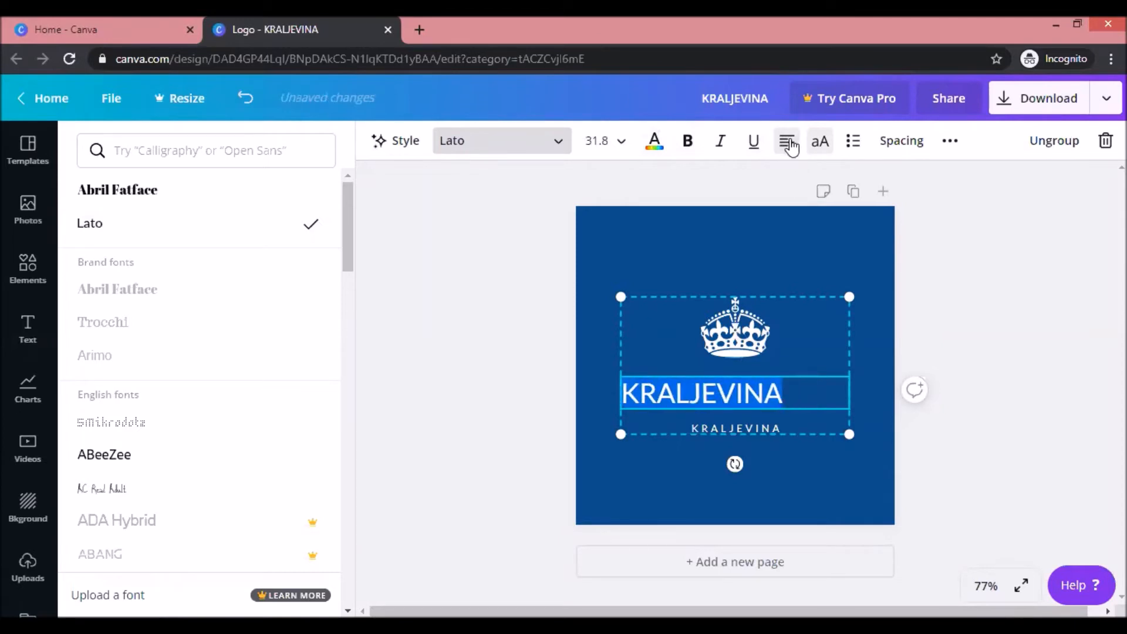
{"action": "left_click", "coordinate": [788, 144]}
{"action": "left_click", "coordinate": [790, 145]}
{"action": "left_click", "coordinate": [714, 404]}
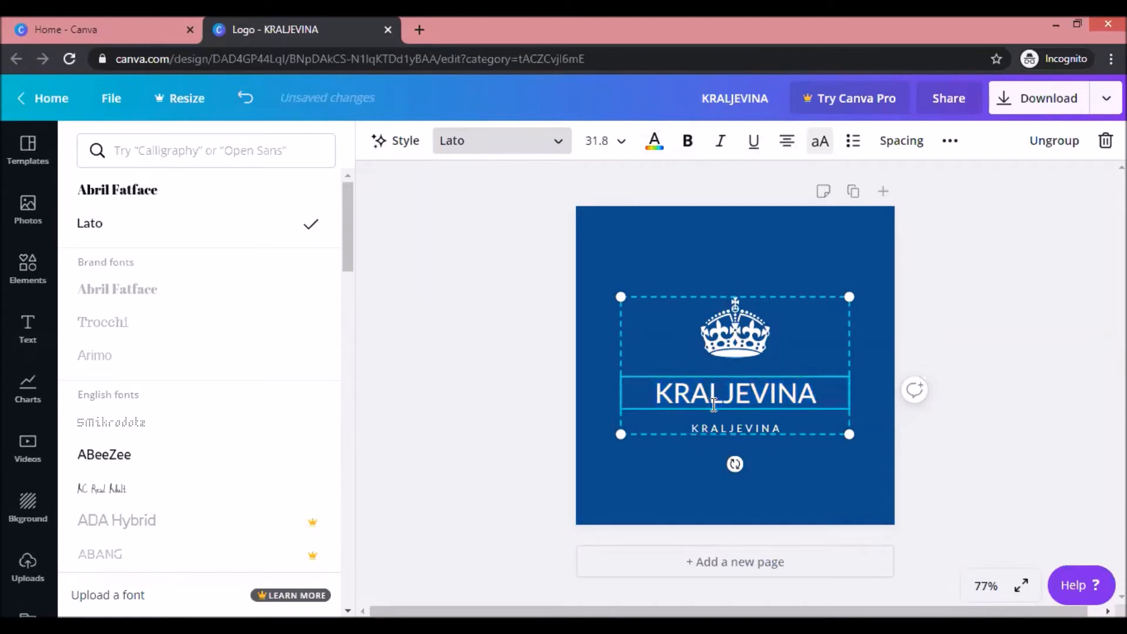
- Recolor both the large heading and the small tagline with the olive-green swatch from the Untitled palette
{"action": "left_click_drag", "start_coordinate": [655, 393], "coordinate": [823, 390]}
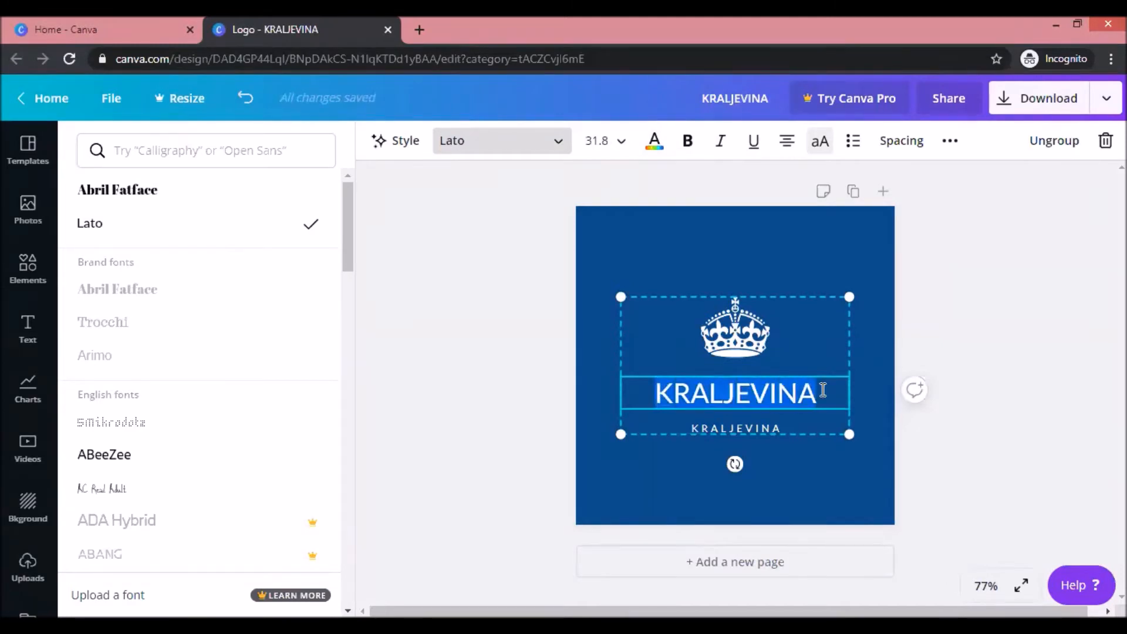
{"action": "left_click", "coordinate": [654, 142]}
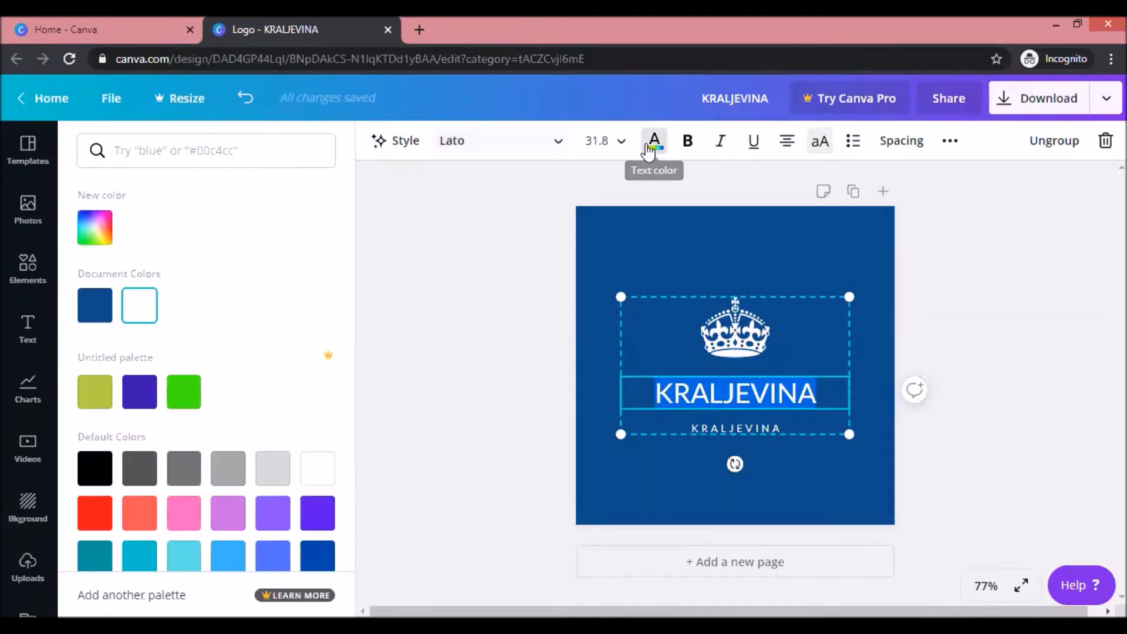
{"action": "left_click", "coordinate": [94, 392]}
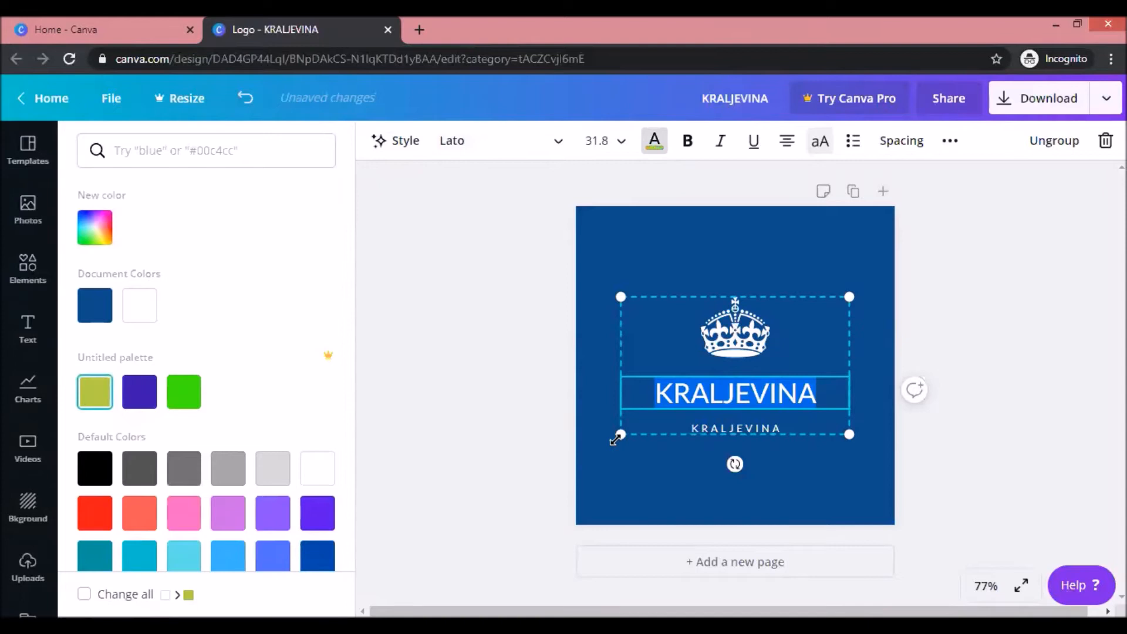
{"action": "left_click", "coordinate": [734, 429]}
{"action": "left_click", "coordinate": [97, 397]}
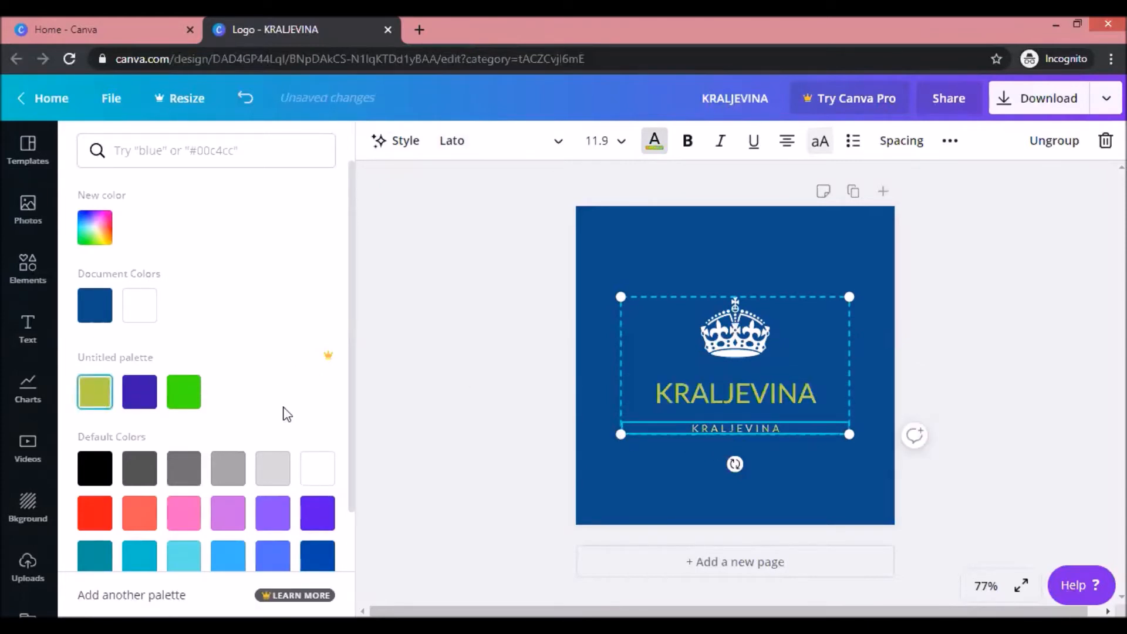
{"action": "key", "text": "Escape"}
{"action": "left_click", "coordinate": [470, 398]}
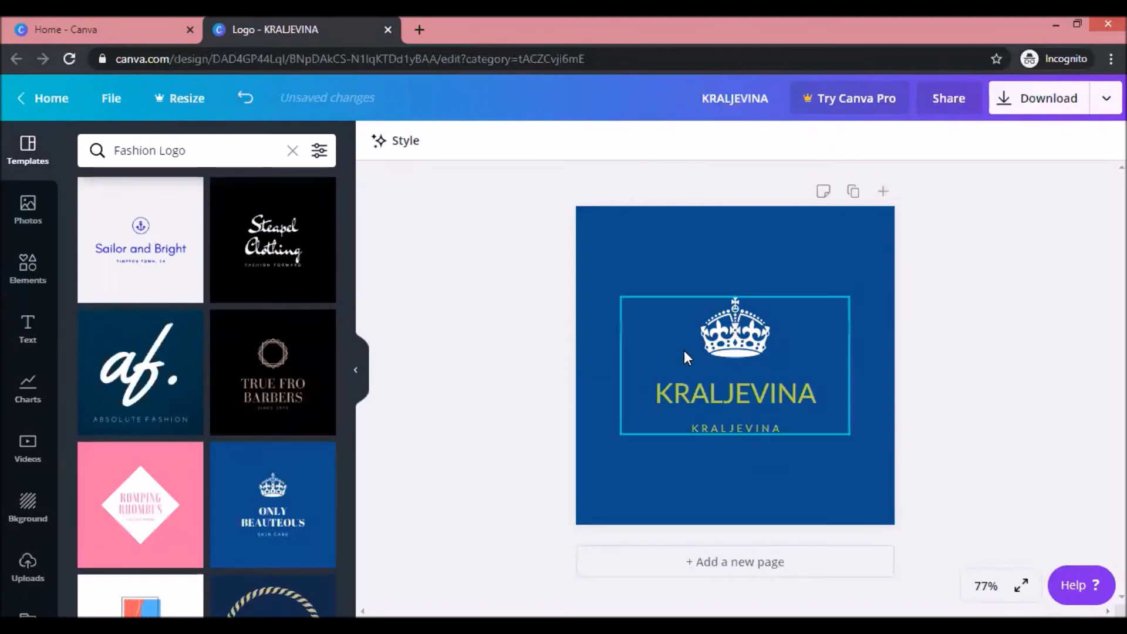
- Recolor the crown graphic with the same olive-green palette swatch as the text
{"action": "left_click", "coordinate": [745, 336]}
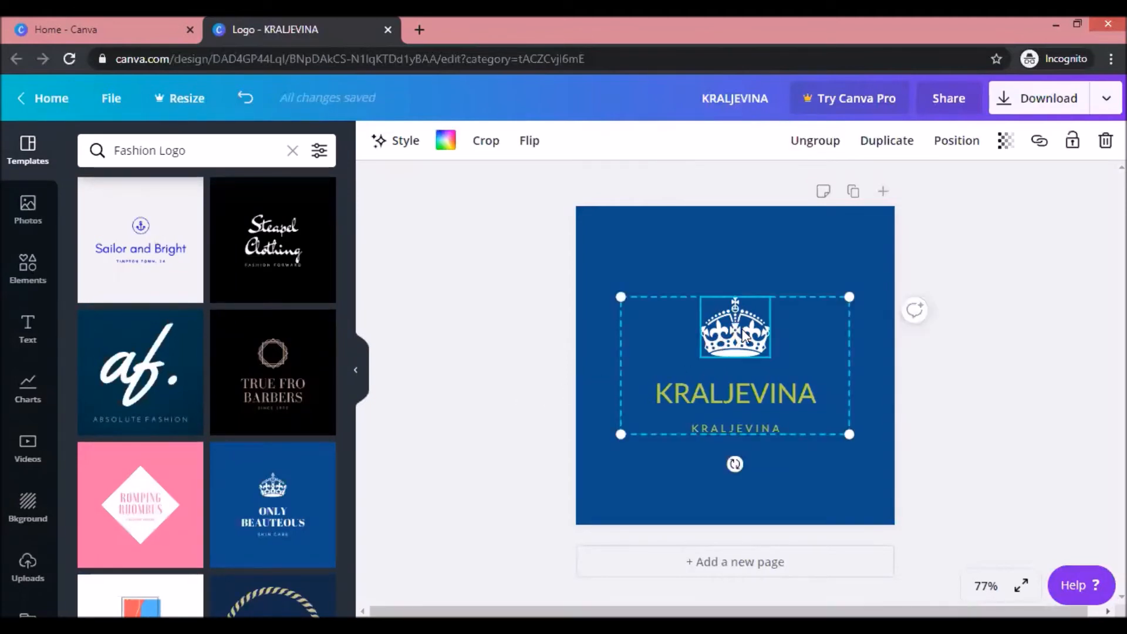
{"action": "left_click", "coordinate": [444, 154]}
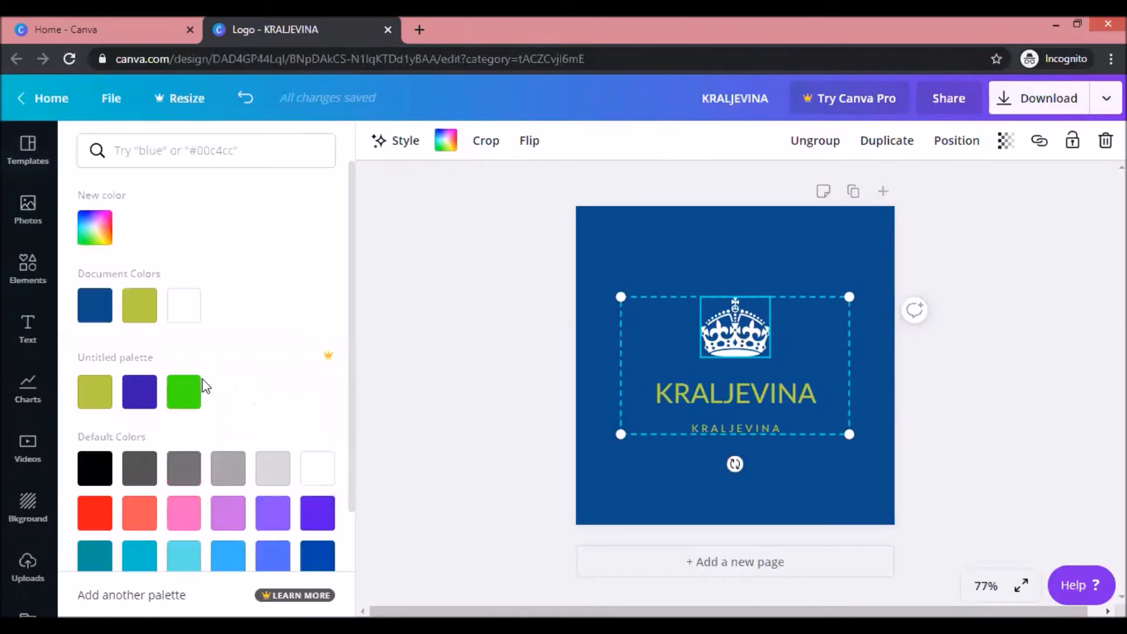
{"action": "left_click", "coordinate": [94, 392]}
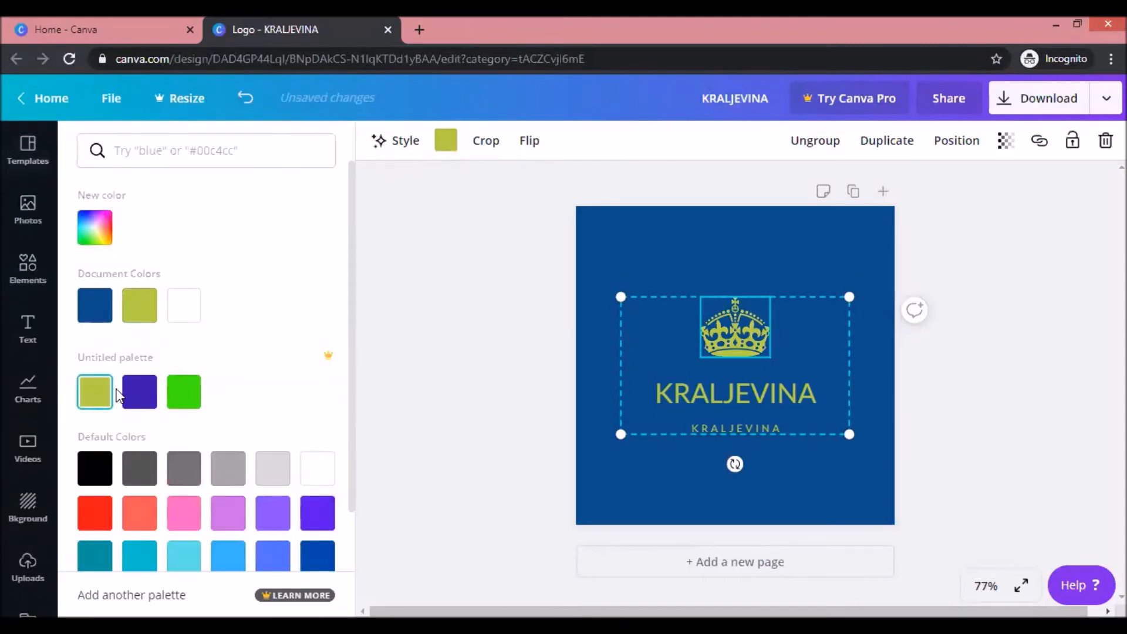
- Give the crown a custom pale beige color mixed from the lighter tones of its olive hue
{"action": "left_click_drag", "start_coordinate": [351, 314], "coordinate": [350, 244]}
{"action": "left_click", "coordinate": [94, 228]}
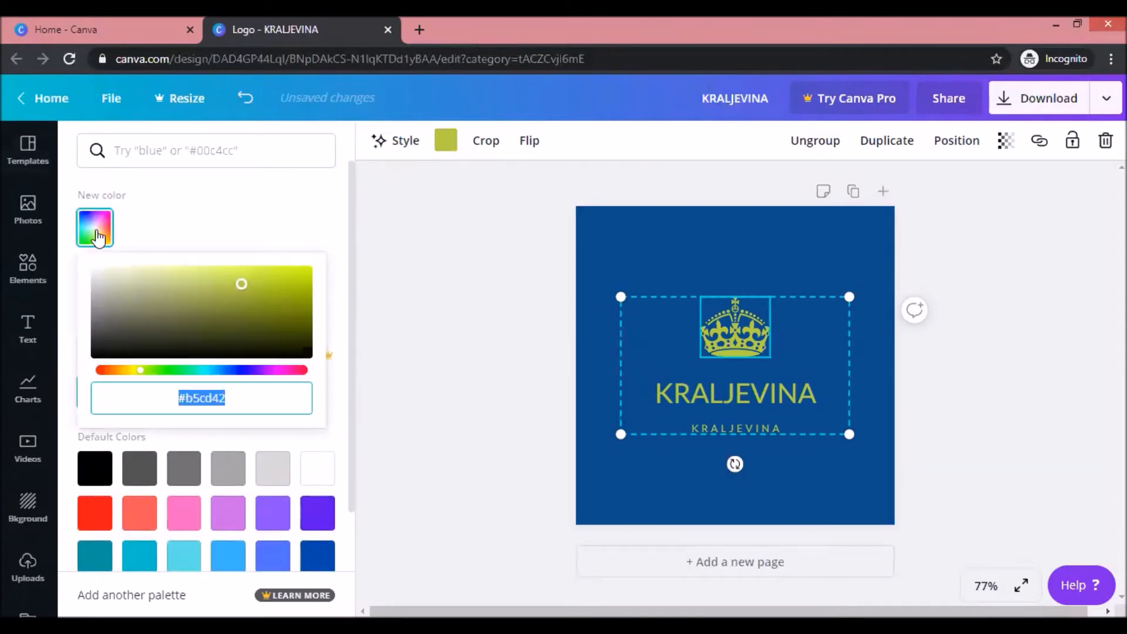
{"action": "left_click_drag", "start_coordinate": [158, 294], "coordinate": [133, 276]}
{"action": "left_click", "coordinate": [242, 220]}
{"action": "left_click", "coordinate": [439, 262]}
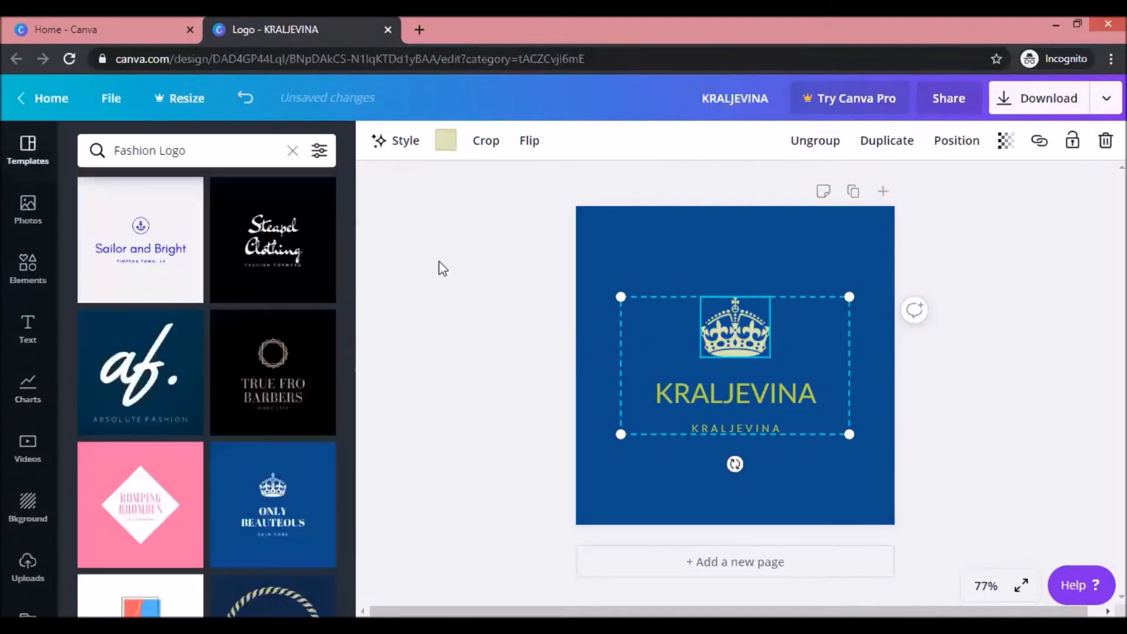
{"action": "left_click", "coordinate": [442, 268]}
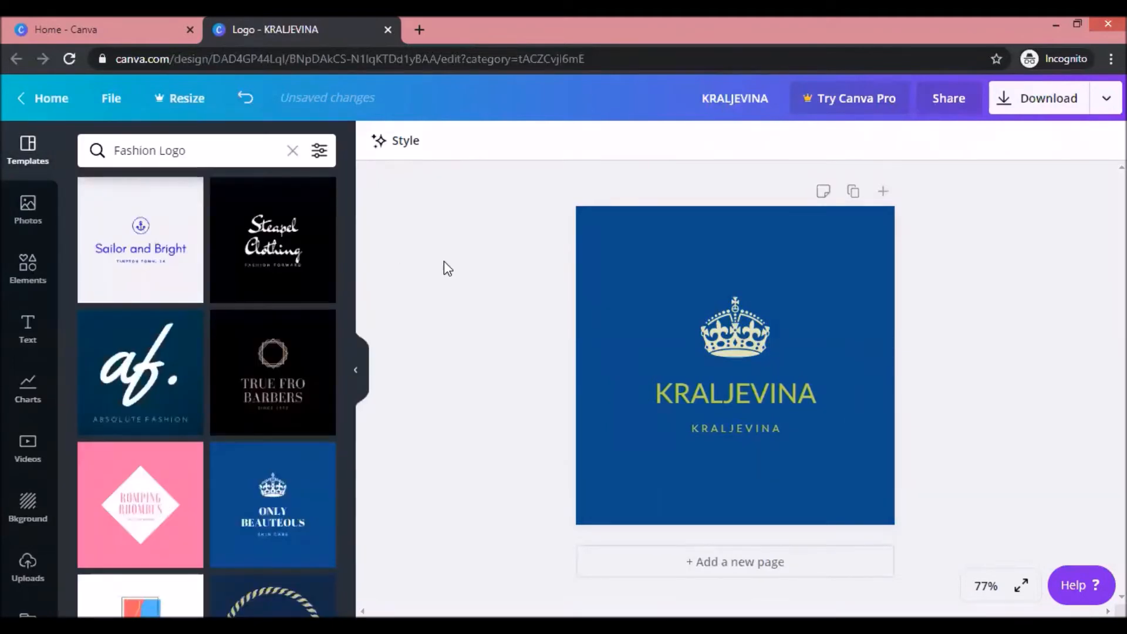
- Change the logo's background color to white
{"action": "left_click", "coordinate": [597, 235]}
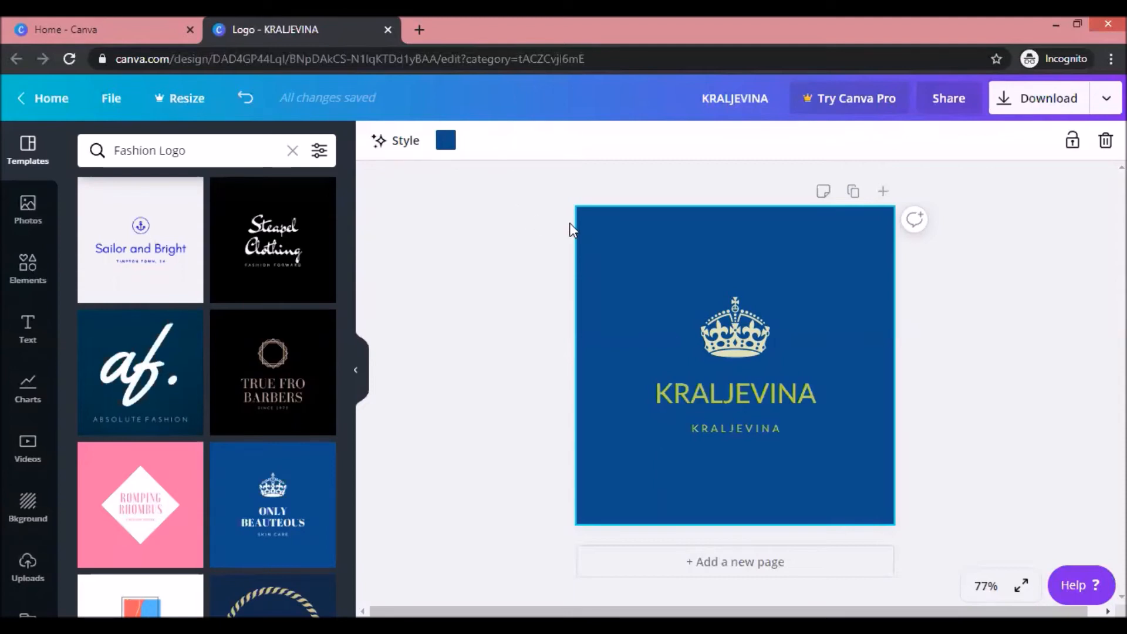
{"action": "left_click", "coordinate": [447, 141]}
{"action": "left_click", "coordinate": [313, 468]}
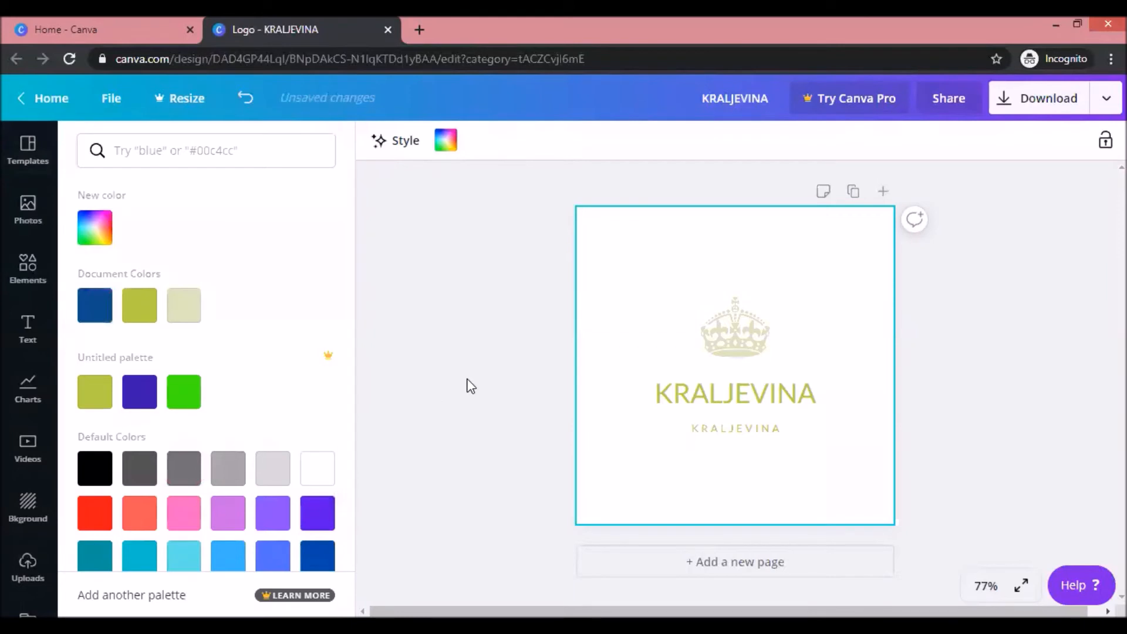
{"action": "left_click", "coordinate": [473, 386]}
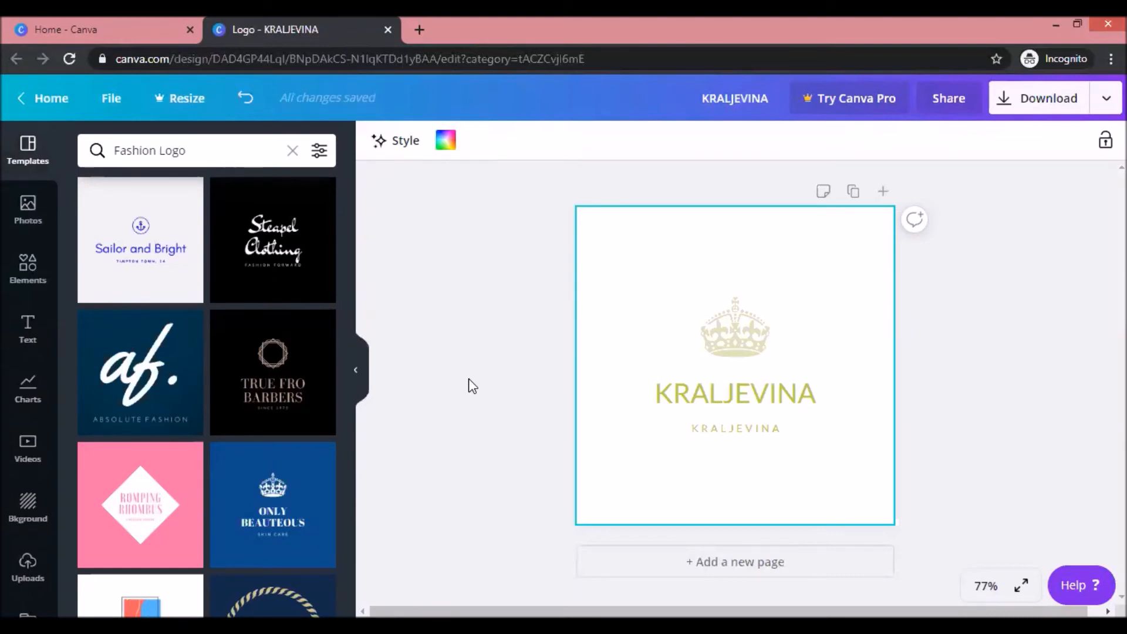
- Duplicate the logo page and delete the large KRALJEVINA heading from the copy
{"action": "left_click", "coordinate": [853, 192]}
{"action": "left_click", "coordinate": [828, 332]}
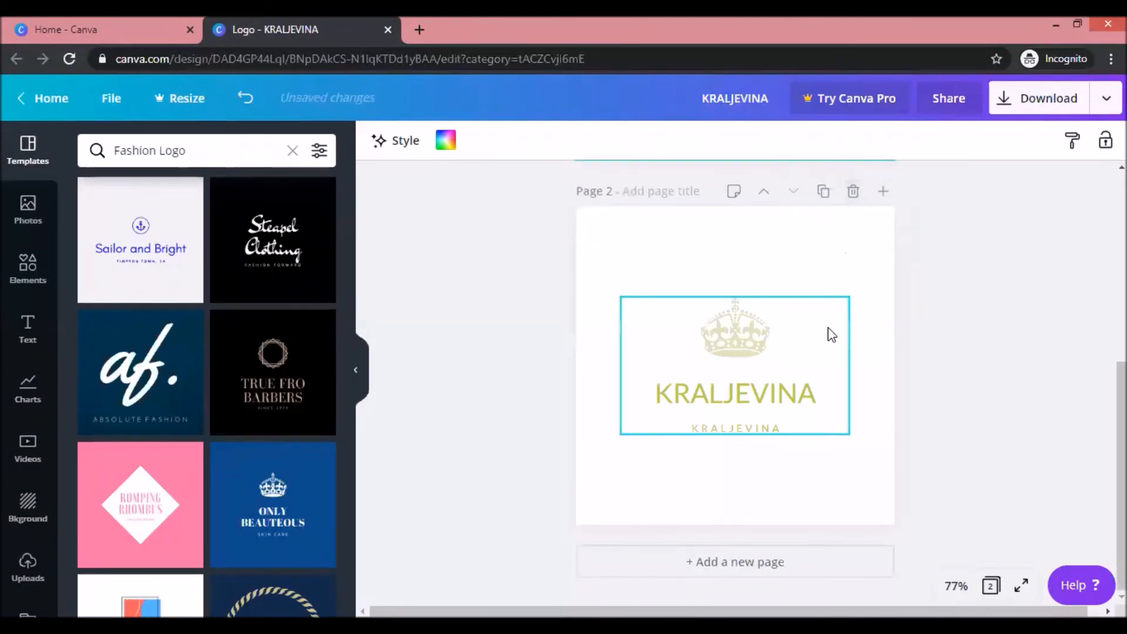
{"action": "left_click", "coordinate": [734, 399]}
{"action": "key", "text": "Delete"}
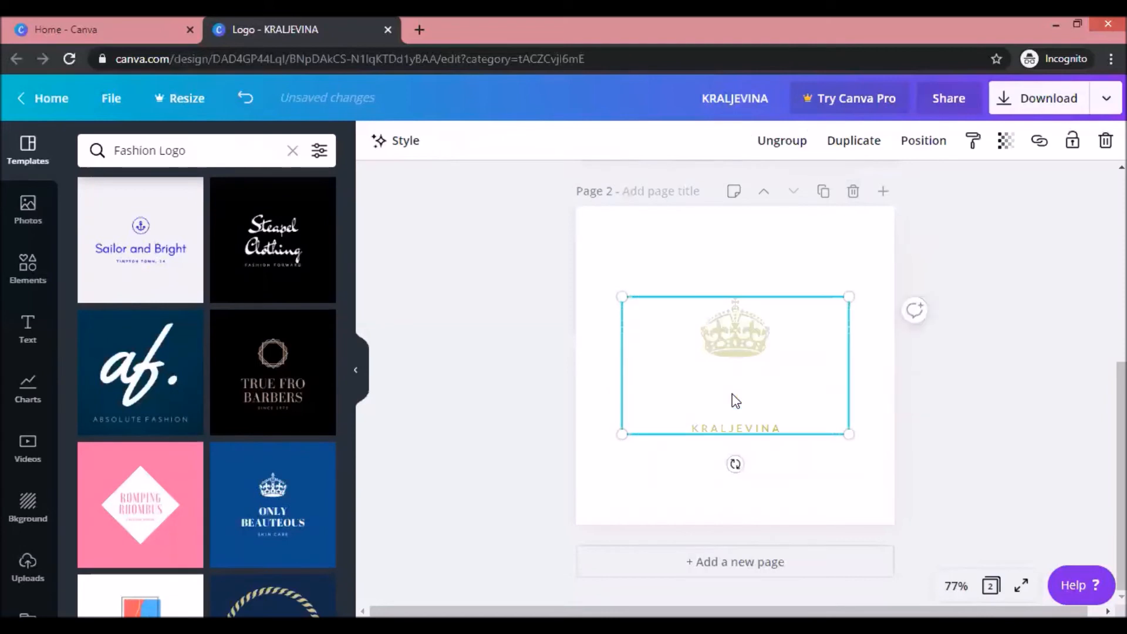
- Delete the small KRALJEVINA text from page 2 and enlarge the crown until it spans the full page width
{"action": "left_click", "coordinate": [730, 428]}
{"action": "key", "text": "Delete"}
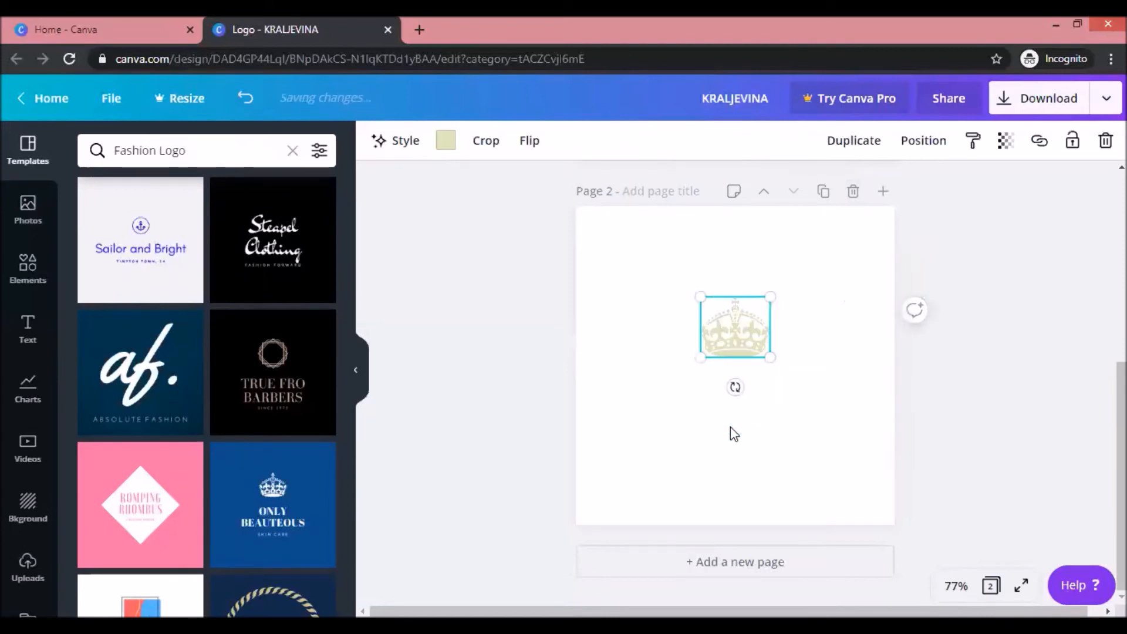
{"action": "left_click_drag", "start_coordinate": [771, 356], "coordinate": [873, 483]}
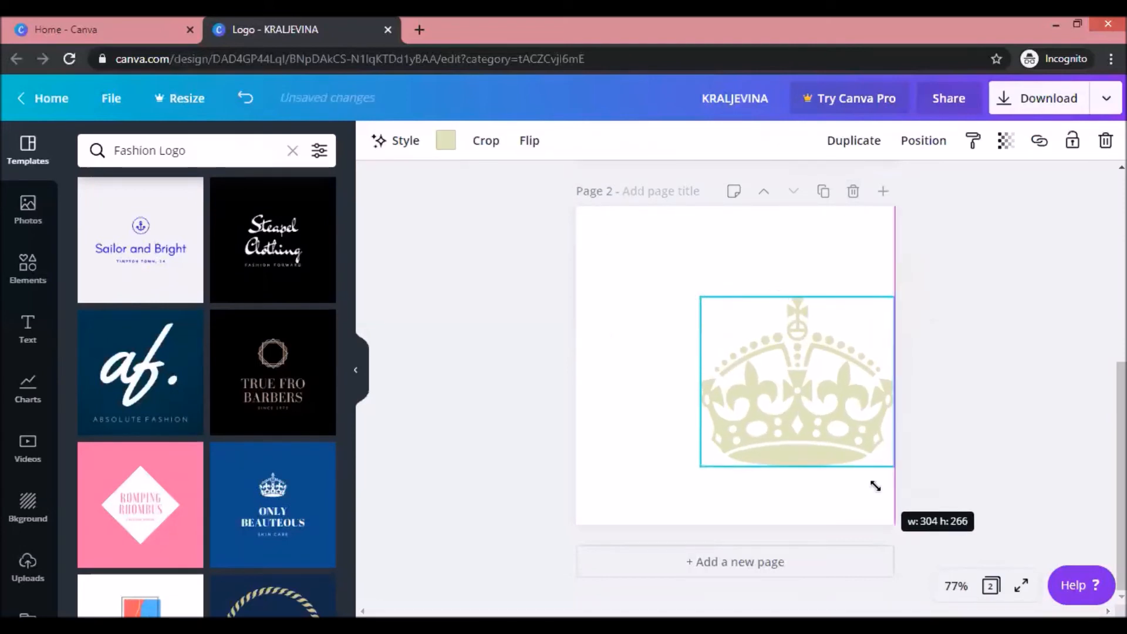
{"action": "left_click_drag", "start_coordinate": [778, 344], "coordinate": [653, 273]}
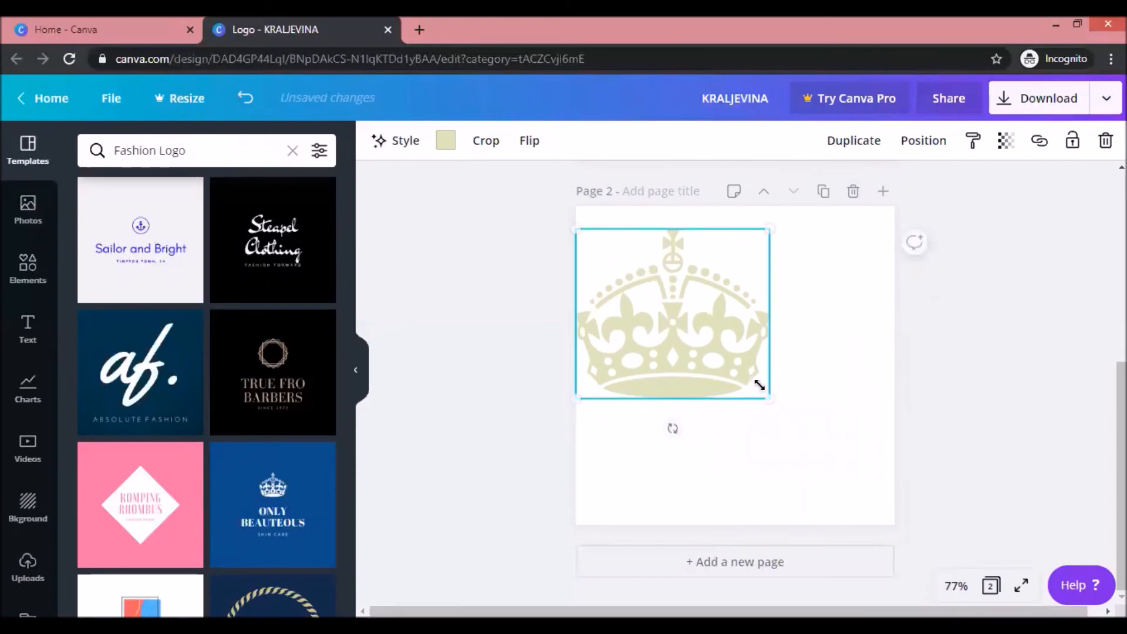
{"action": "left_click_drag", "start_coordinate": [772, 398], "coordinate": [914, 485]}
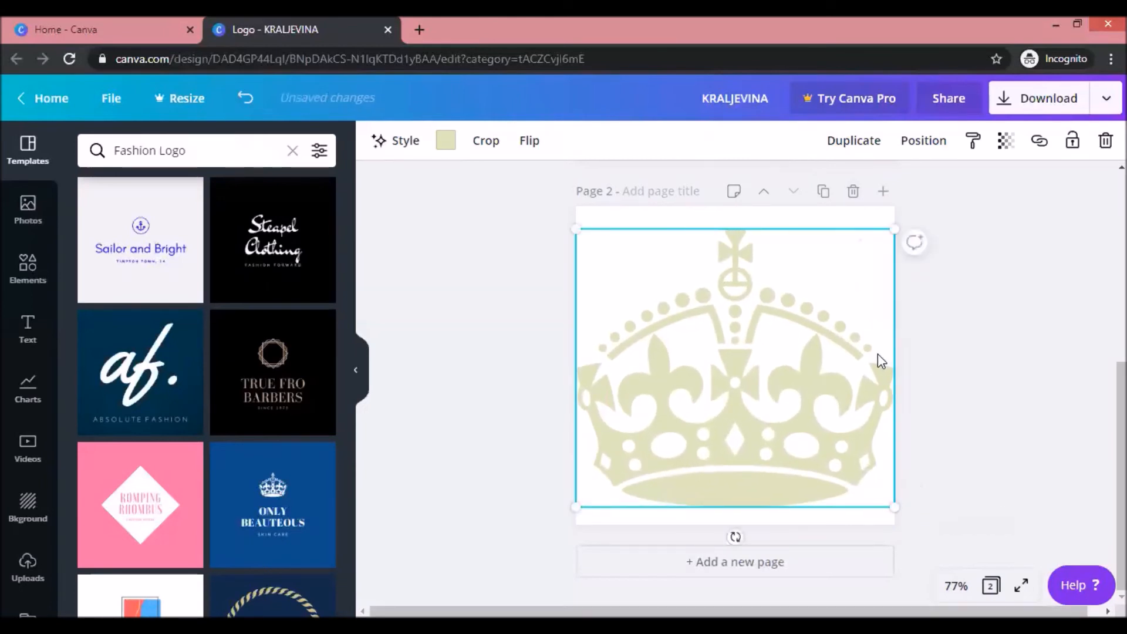
- Align the enlarged crown vertically to the middle of page 2 and deselect it
{"action": "left_click", "coordinate": [924, 143]}
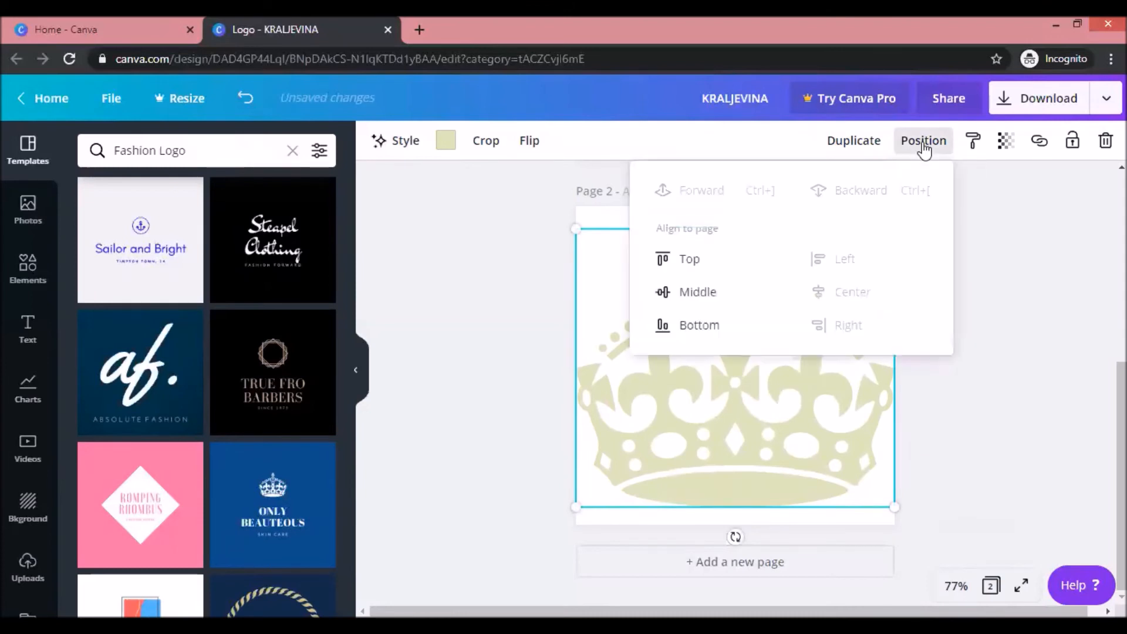
{"action": "left_click", "coordinate": [694, 296]}
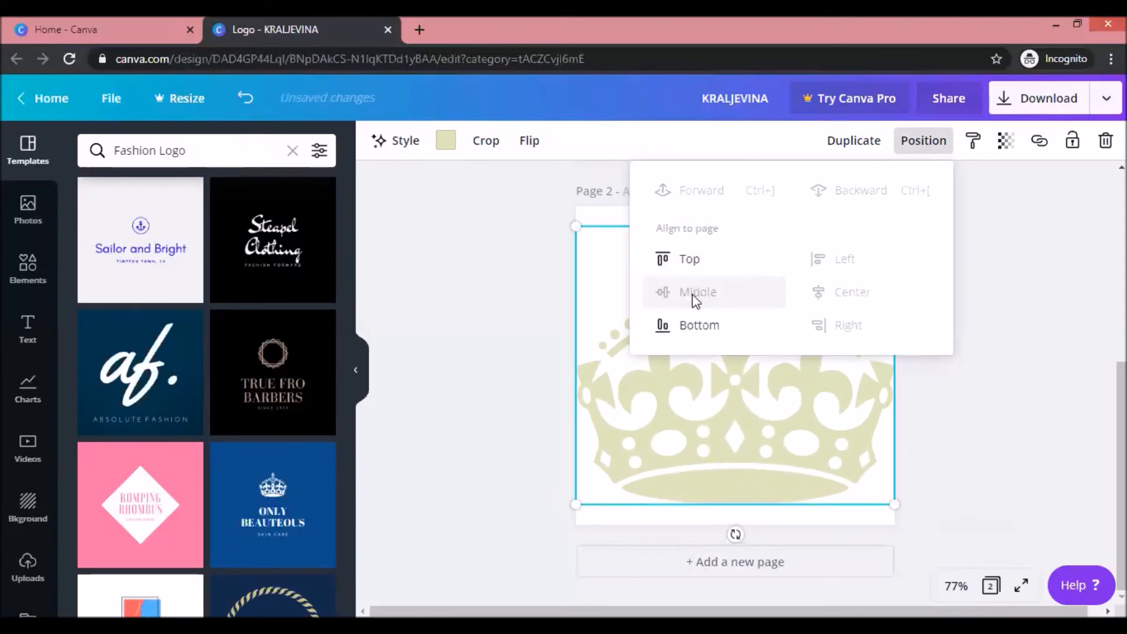
{"action": "left_click", "coordinate": [527, 352]}
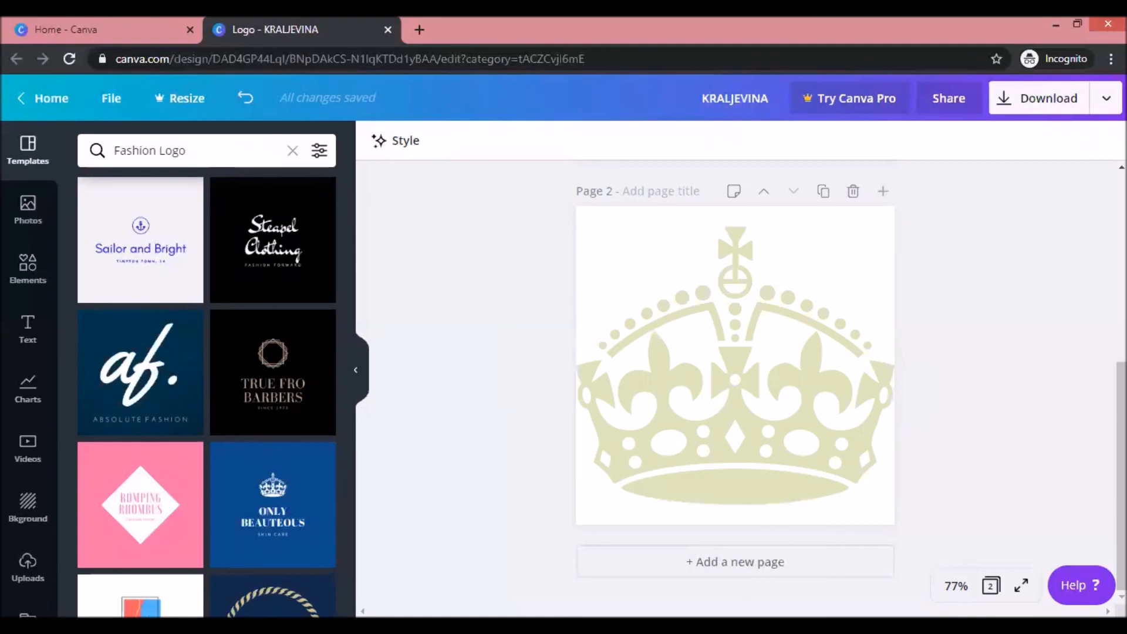
- Download all pages of the logo design as PNG at 500 x 500 px
{"action": "left_click", "coordinate": [1035, 99]}
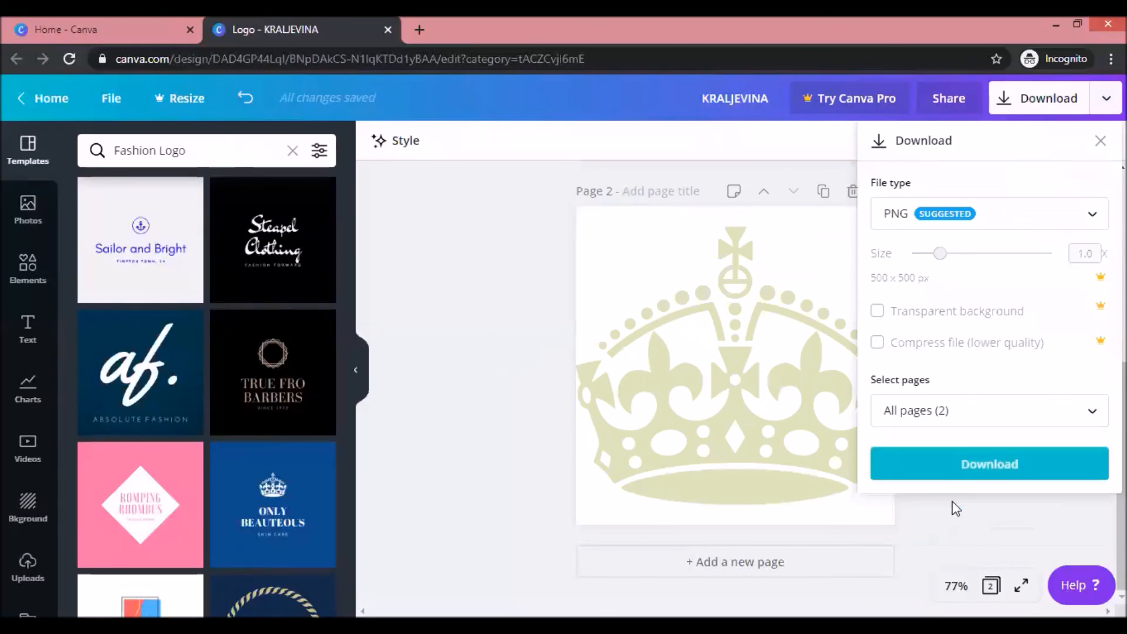
{"action": "left_click", "coordinate": [968, 473]}
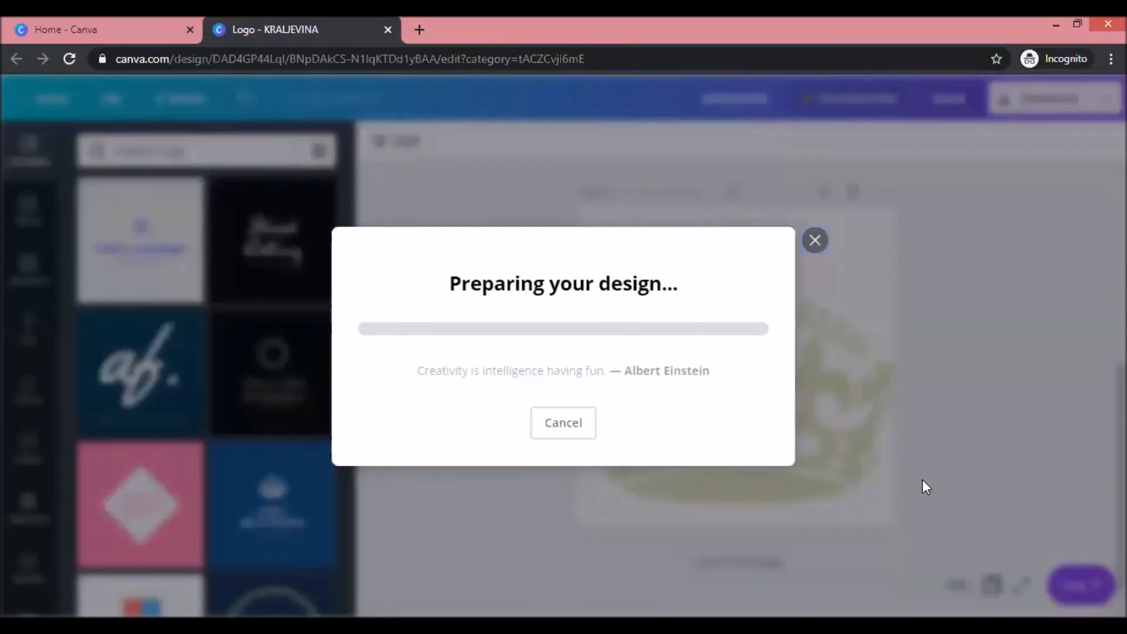